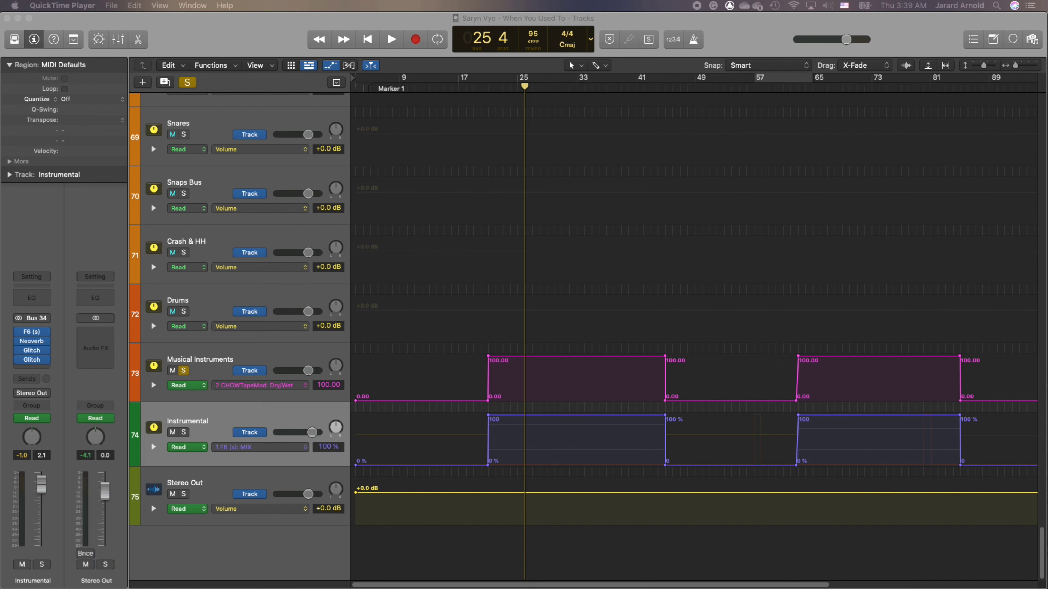
- Switch to Chrome, close the Plugin Boutique page and view Chow Tape Model's download options on the Chowdhury DSP products page
click(673, 114)
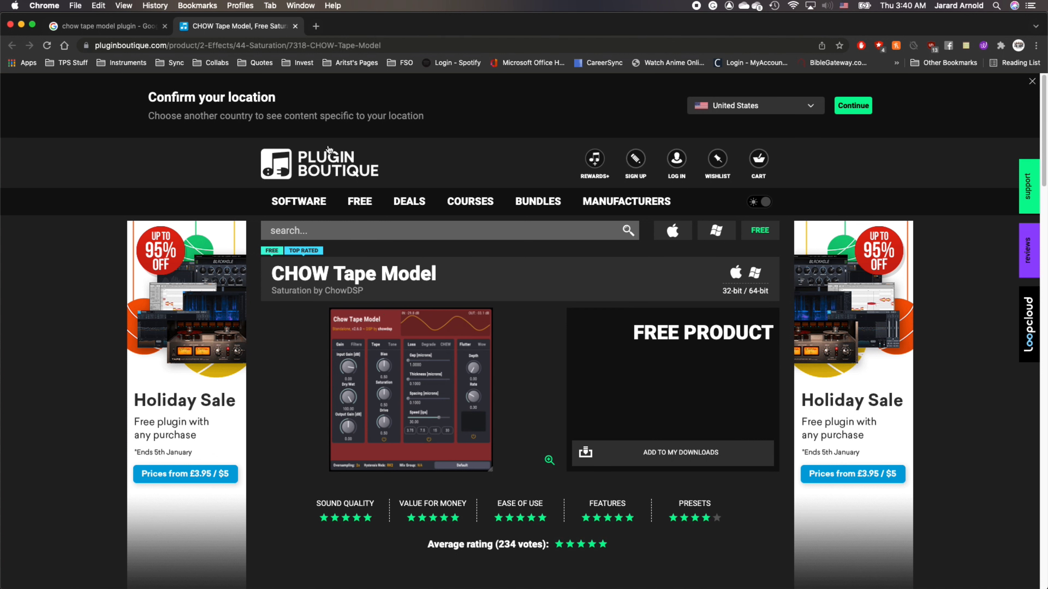
click(295, 26)
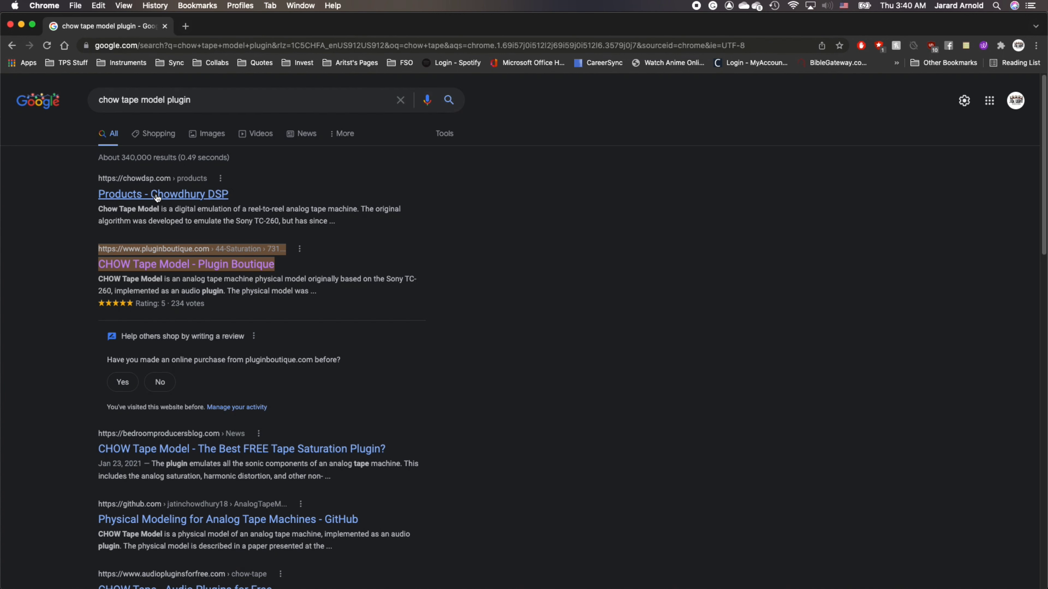
click(168, 182)
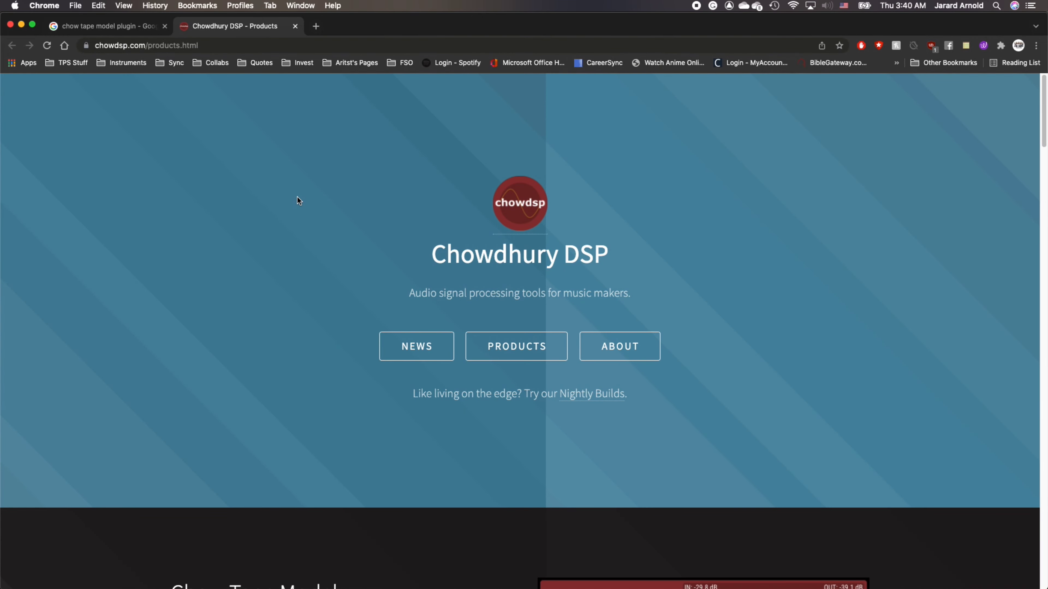
scroll(298, 200, down, 10)
scroll(304, 210, up, 6)
scroll(305, 210, down, 4)
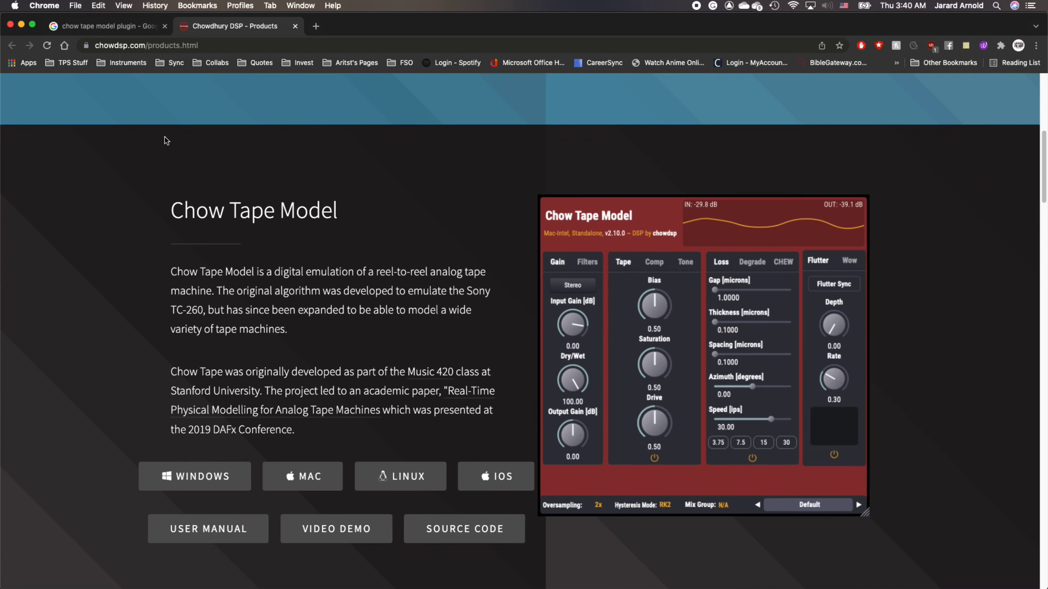
click(41, 6)
click(91, 152)
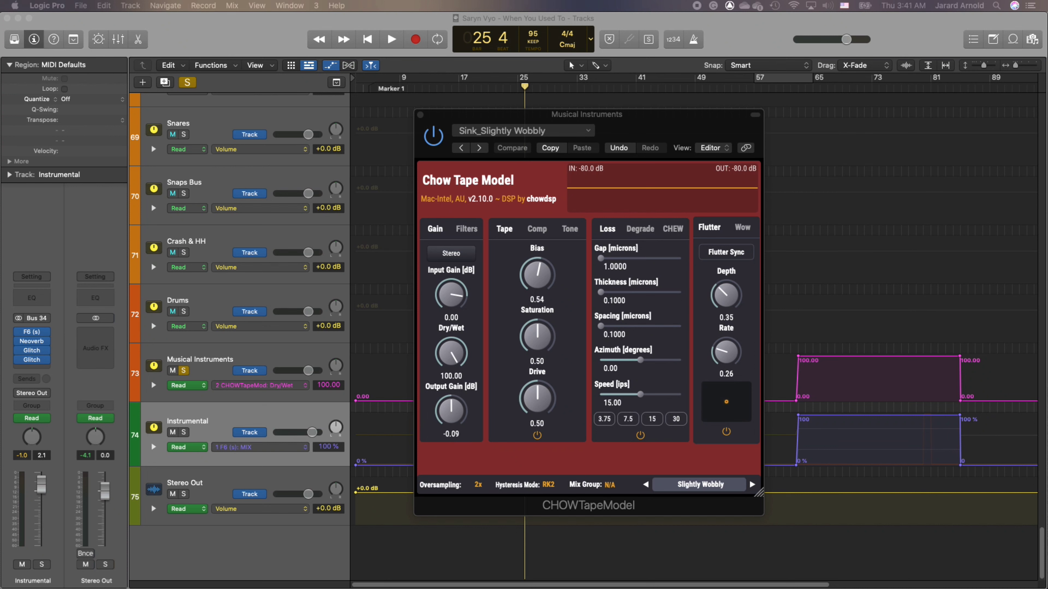
- View the factory presets of the Tape Cassette 2 plugin on the Percussion track and close the plugin window
drag(550, 166, 606, 208)
click(526, 245)
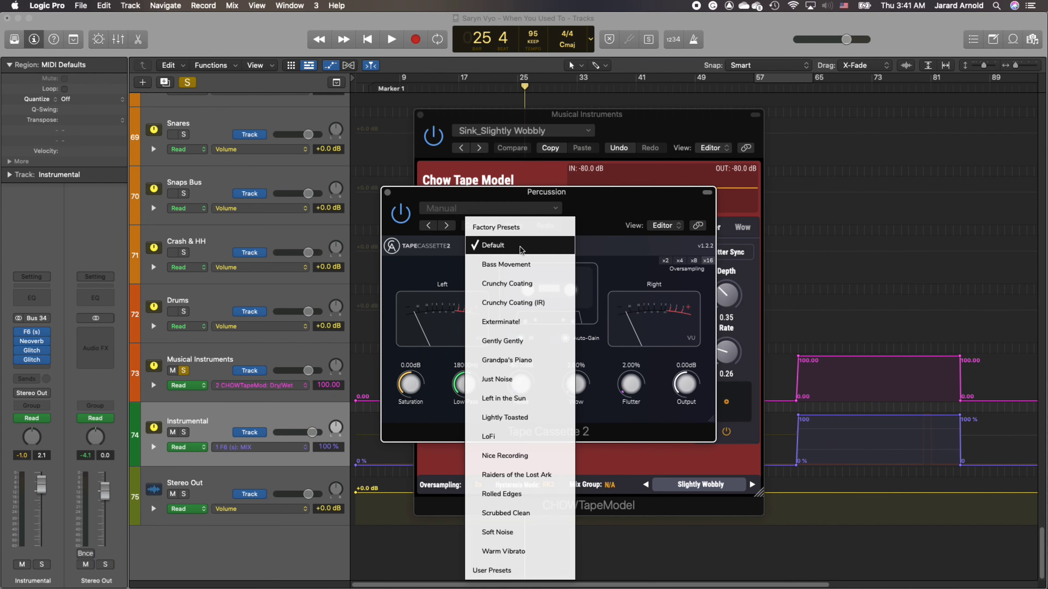
click(387, 193)
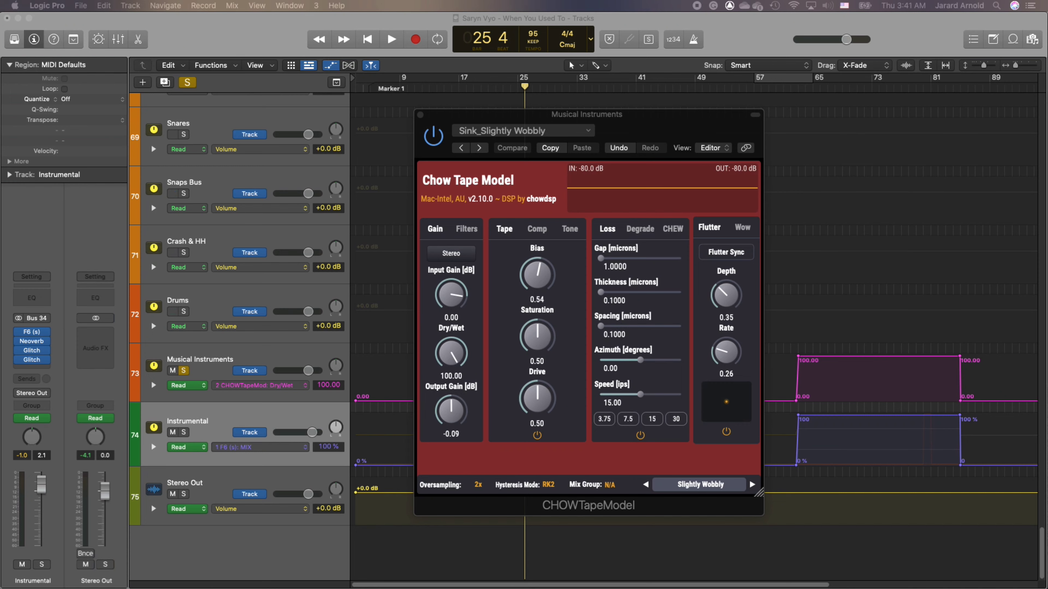
- Bring up the Tape Cassette 2 product page on the Caelum Audio website in Chrome, and close the browser window
drag(1047, 21, 449, 47)
double_click(464, 49)
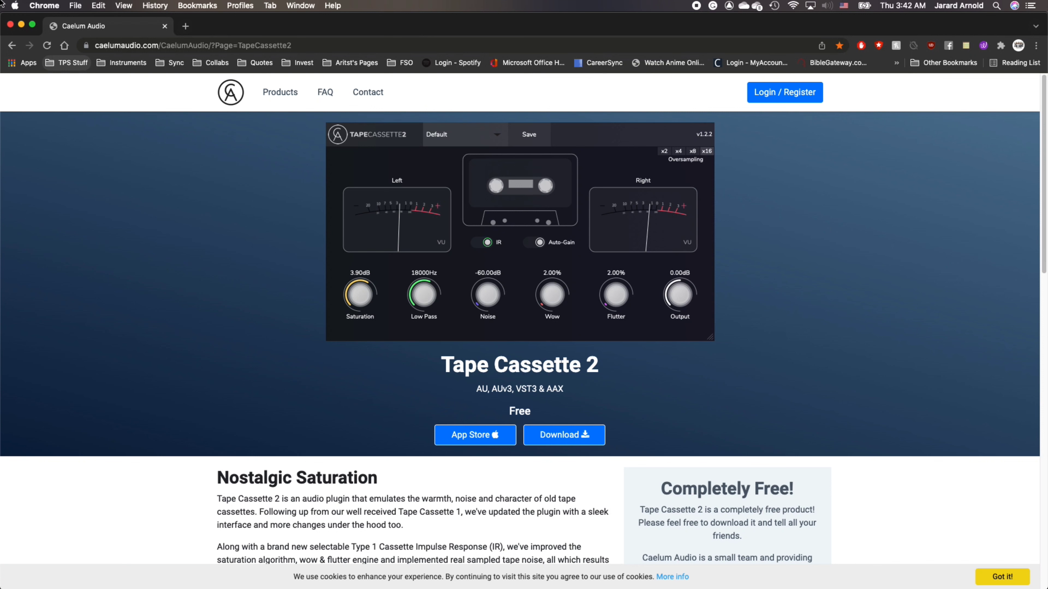
click(10, 25)
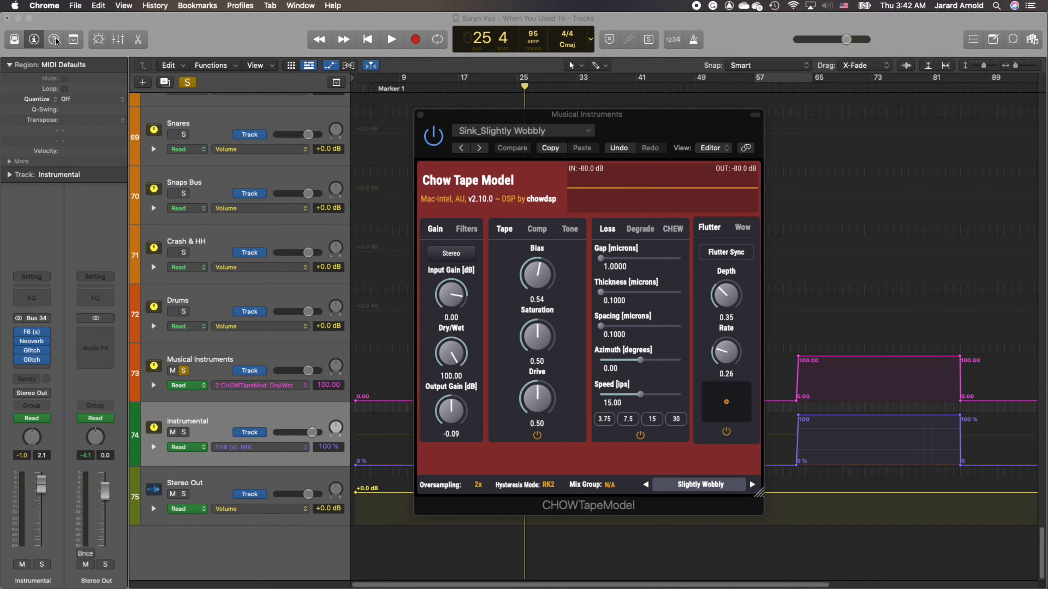
- Reposition the Chow Tape Model window over the arrangement and view its Wow and Flutter settings
drag(451, 118, 1047, 119)
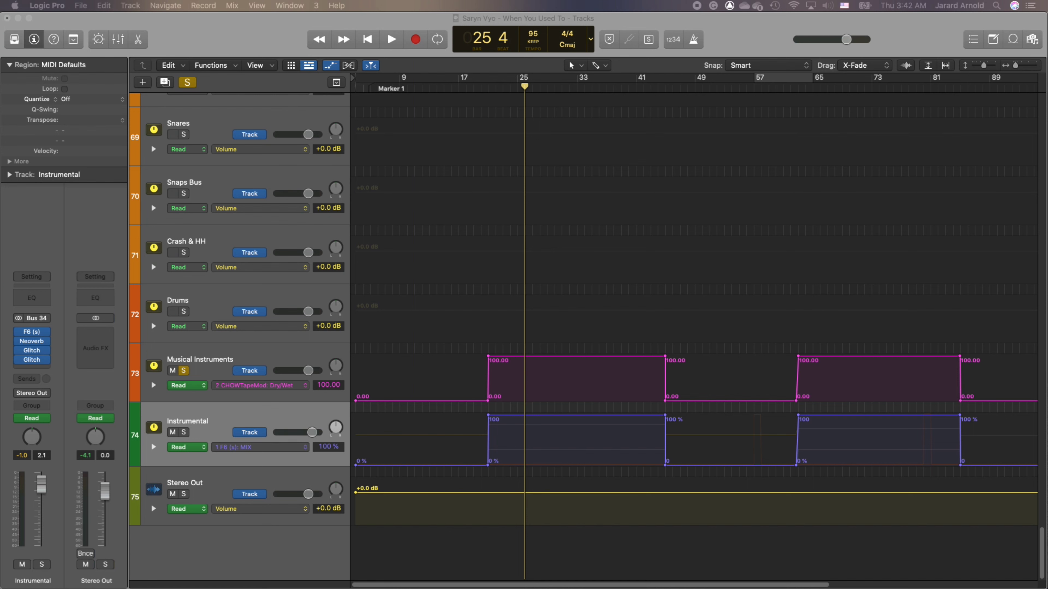
drag(1047, 135, 810, 139)
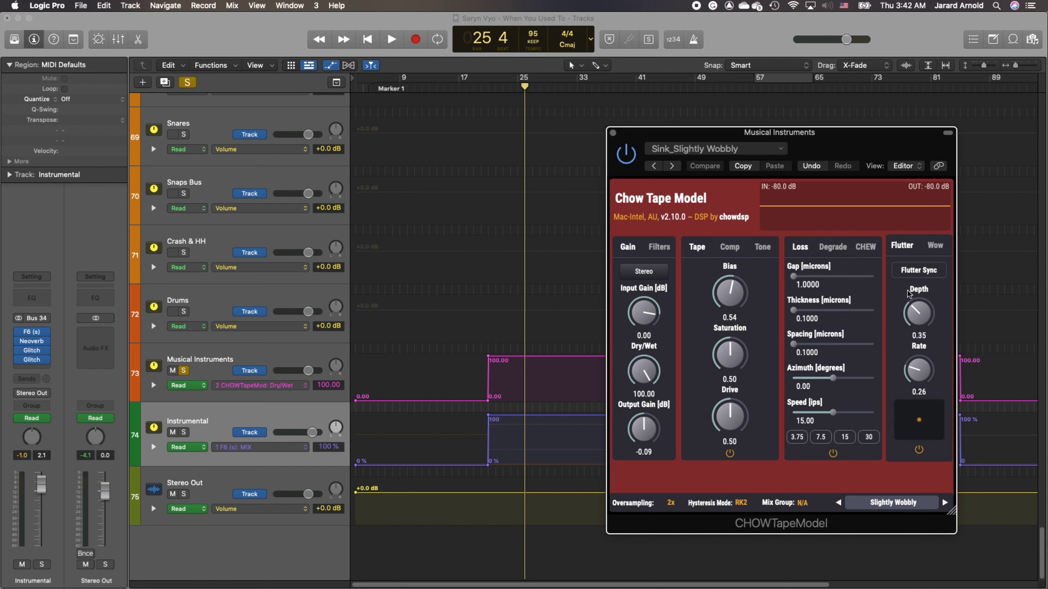
click(941, 249)
click(898, 250)
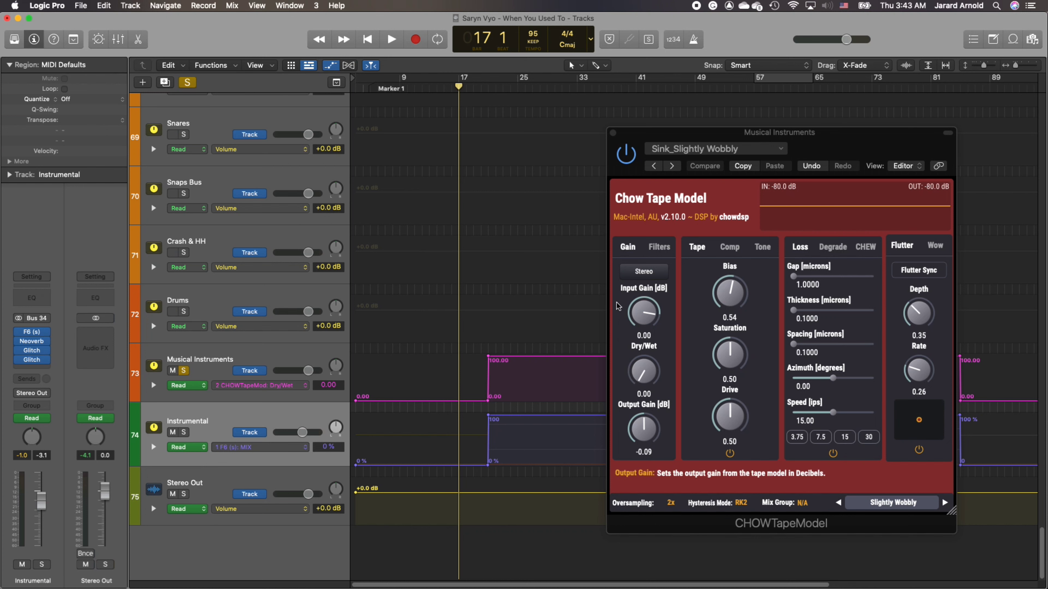
- Audition the song from bar 17, and from bar 21 with the Instrumental track's F6 MIX automation turned off
key(space)
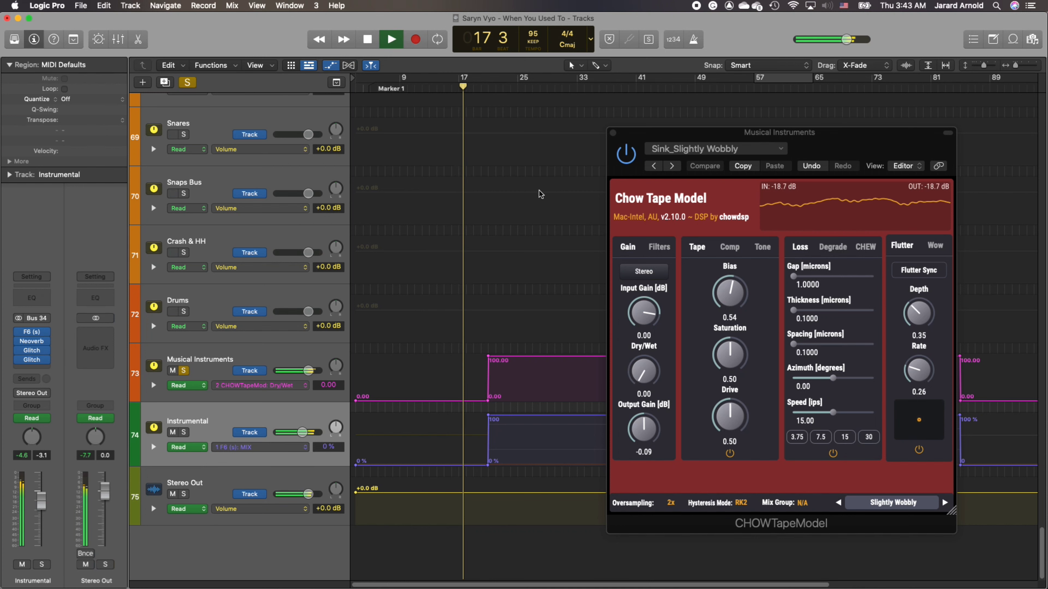
key(space)
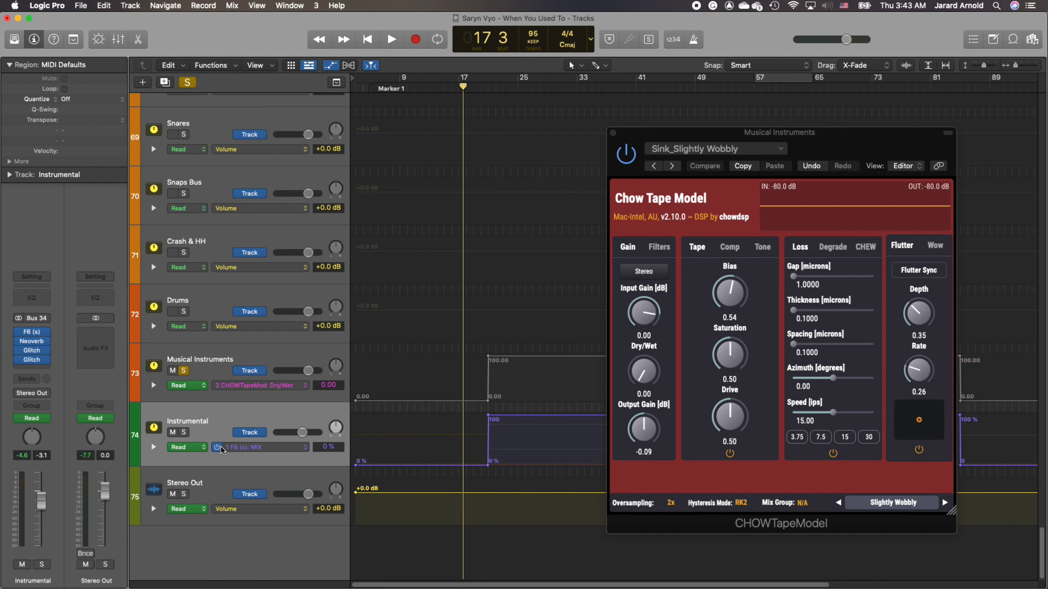
click(217, 448)
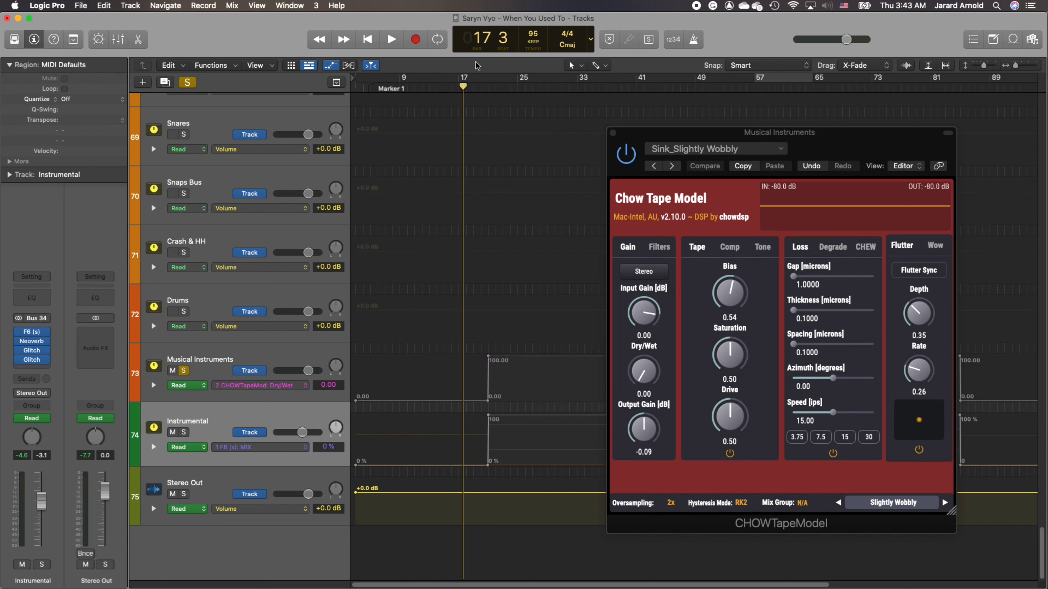
click(489, 88)
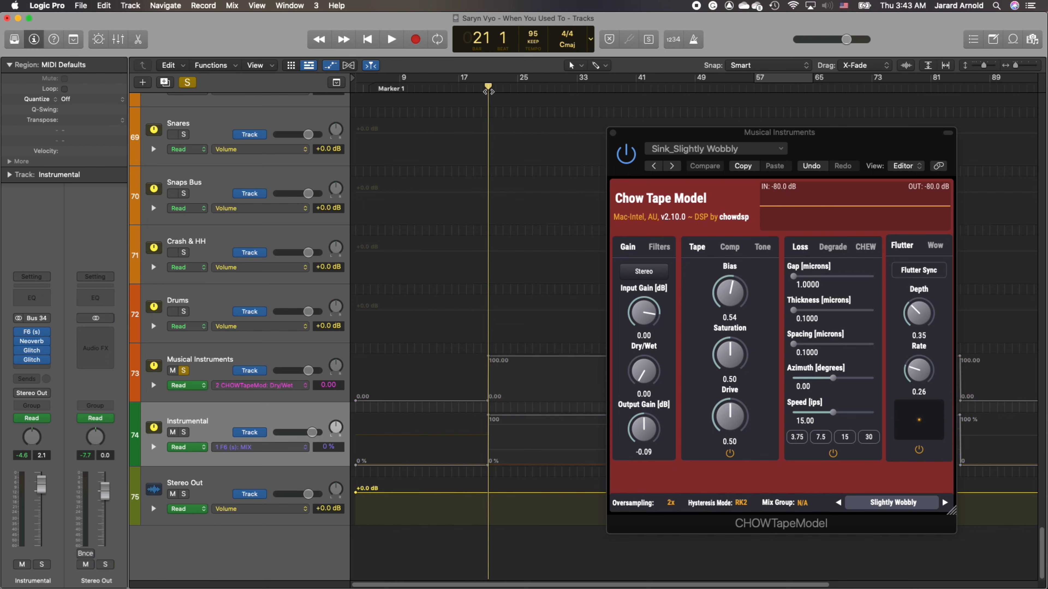
key(space)
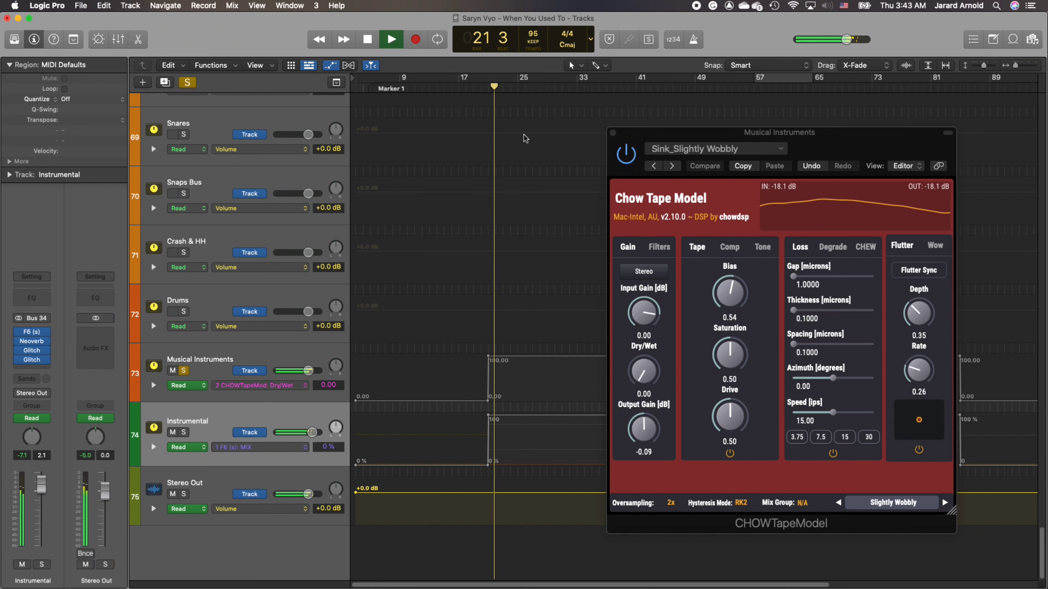
key(space)
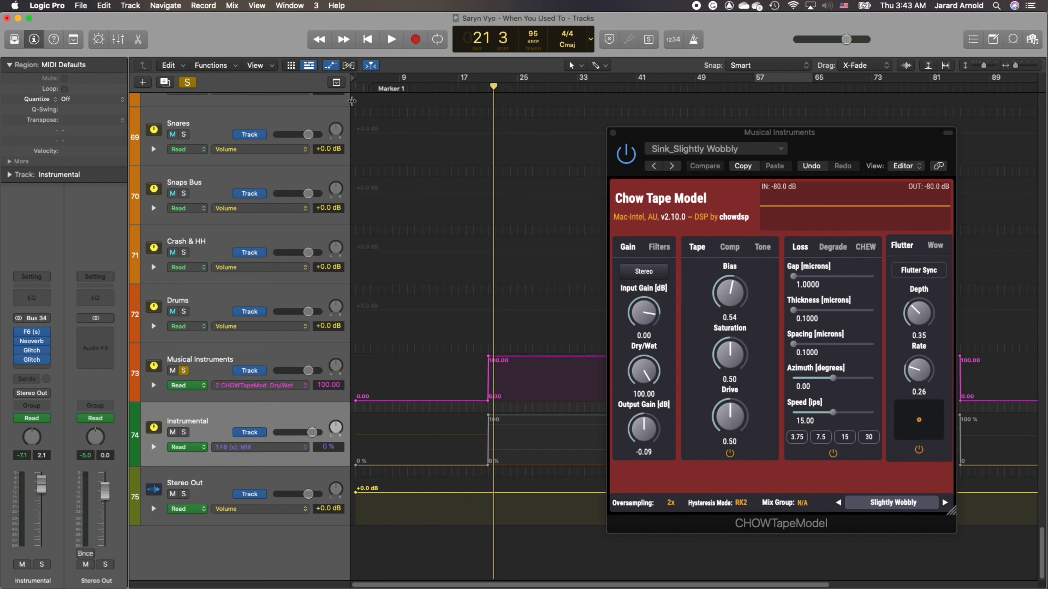
- Audition the song from bar 25 with only the Musical Instruments track's tape Dry/Wet automation active
click(517, 88)
click(390, 39)
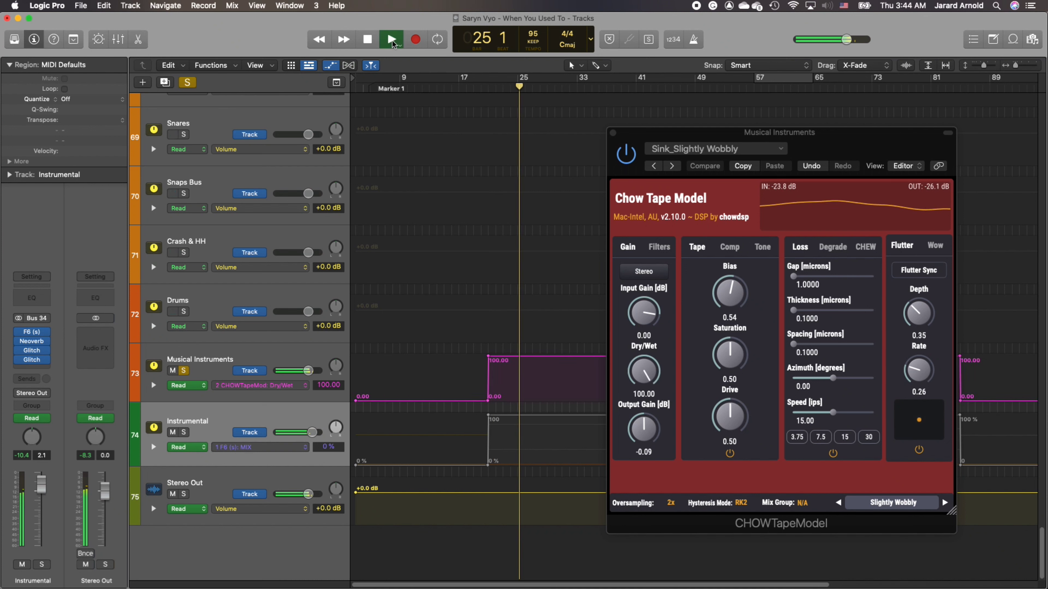
click(391, 39)
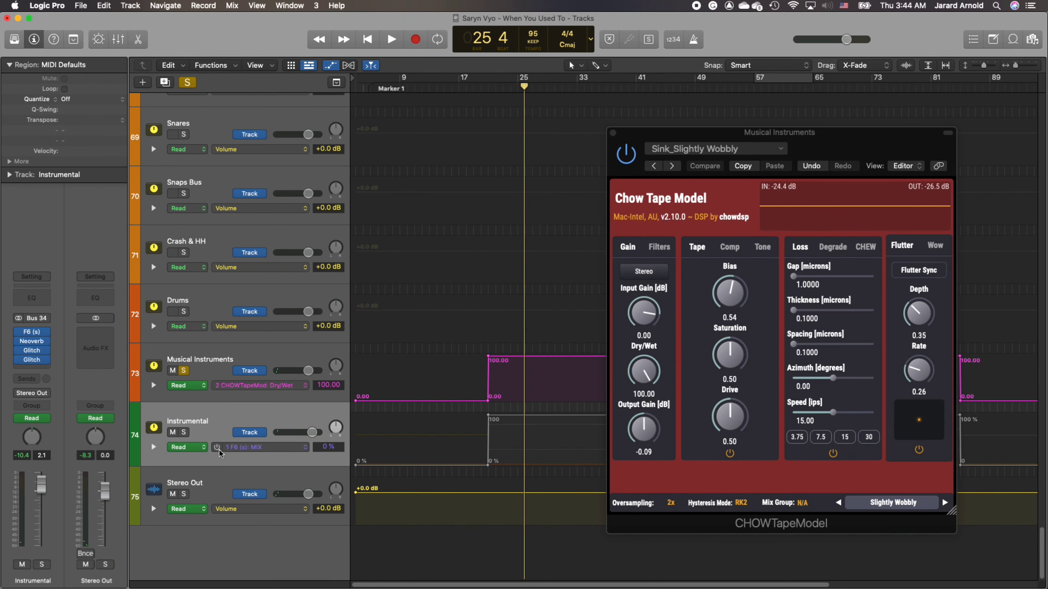
- Turn on the cycle range around the first automation rise and play it from bar 19 with both effects active
drag(474, 81, 477, 81)
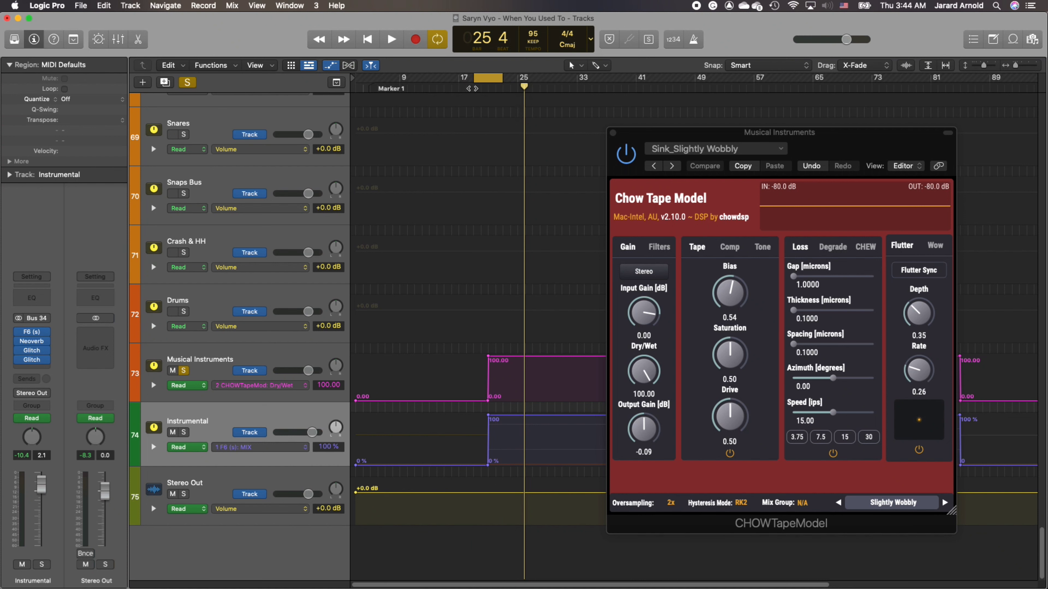
click(473, 88)
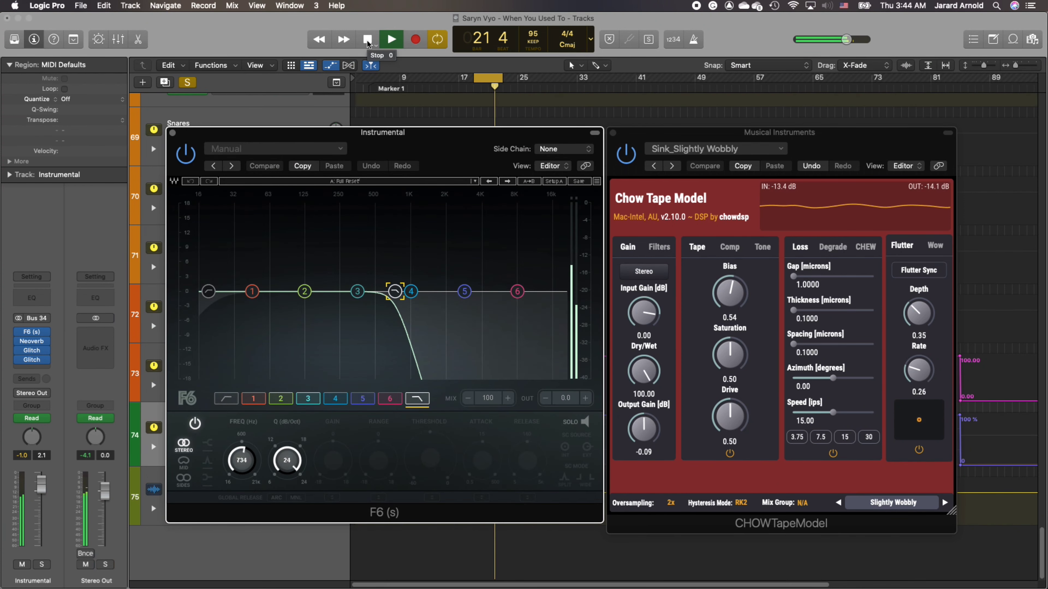
click(366, 40)
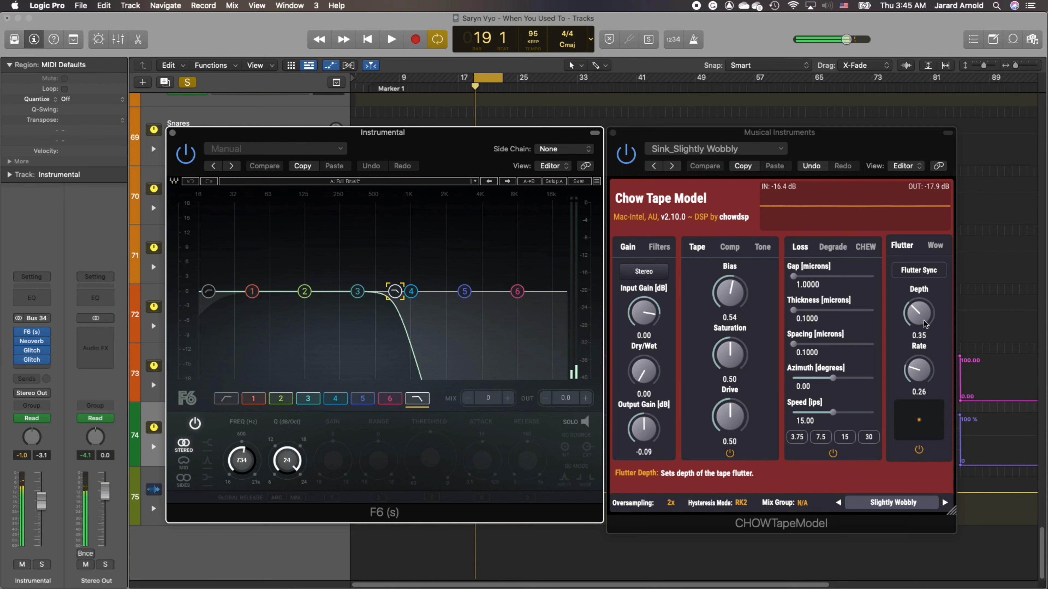
- Set the Flutter Depth in Chow Tape Model to 0.45
click(919, 336)
click(923, 335)
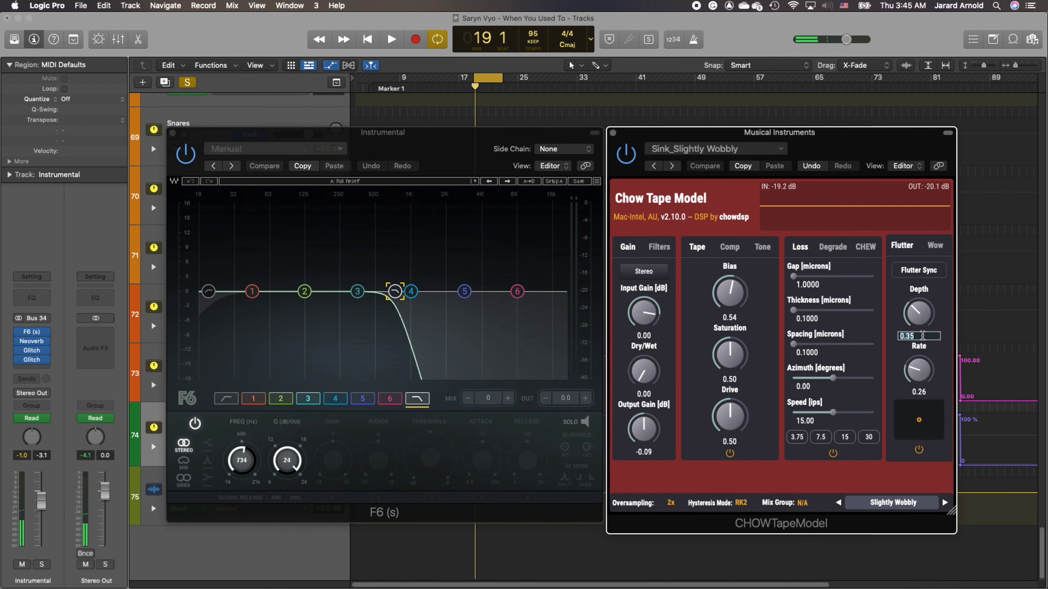
click(922, 336)
key(BackSpace)
key(BackSpace)
text(45)
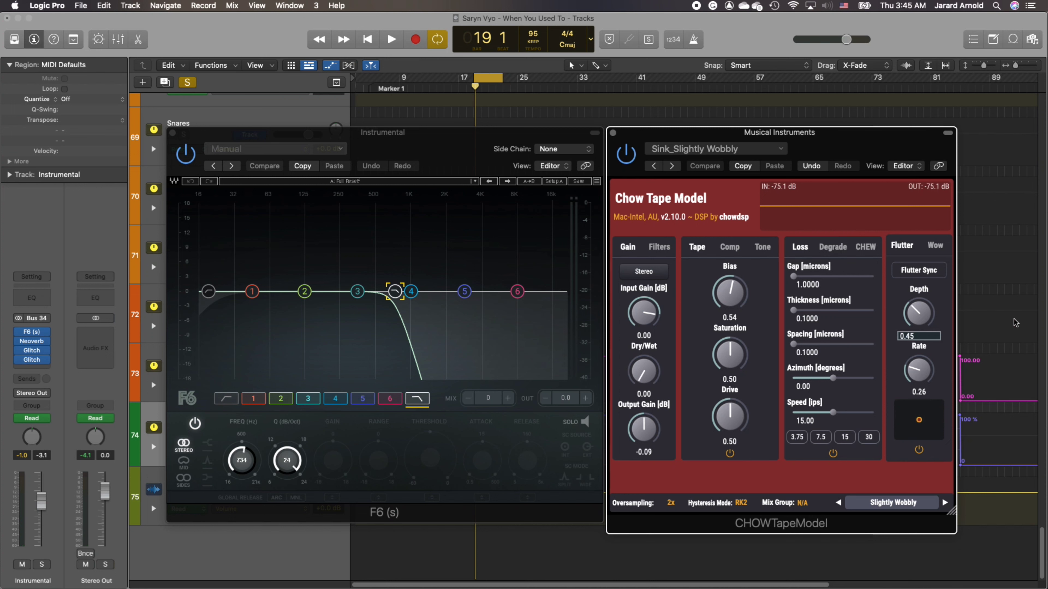
key(Return)
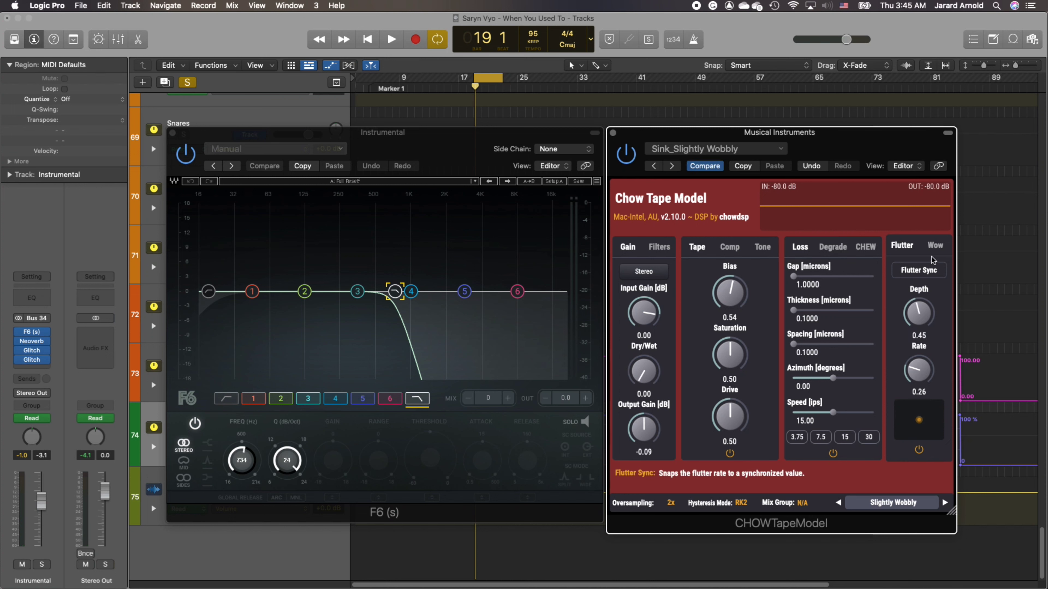
- Set the Wow Depth in Chow Tape Model to 0.45
click(935, 246)
click(906, 304)
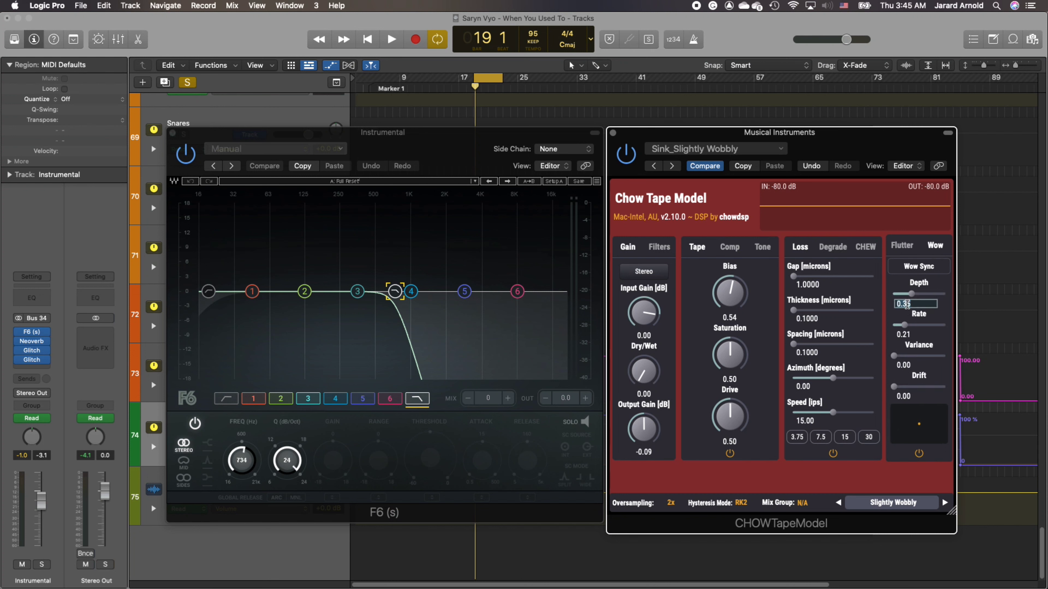
click(906, 304)
text(45)
key(Return)
- Play the cycled section to hear the increased flutter and wow together with the F6 filter, and stop playback
click(391, 39)
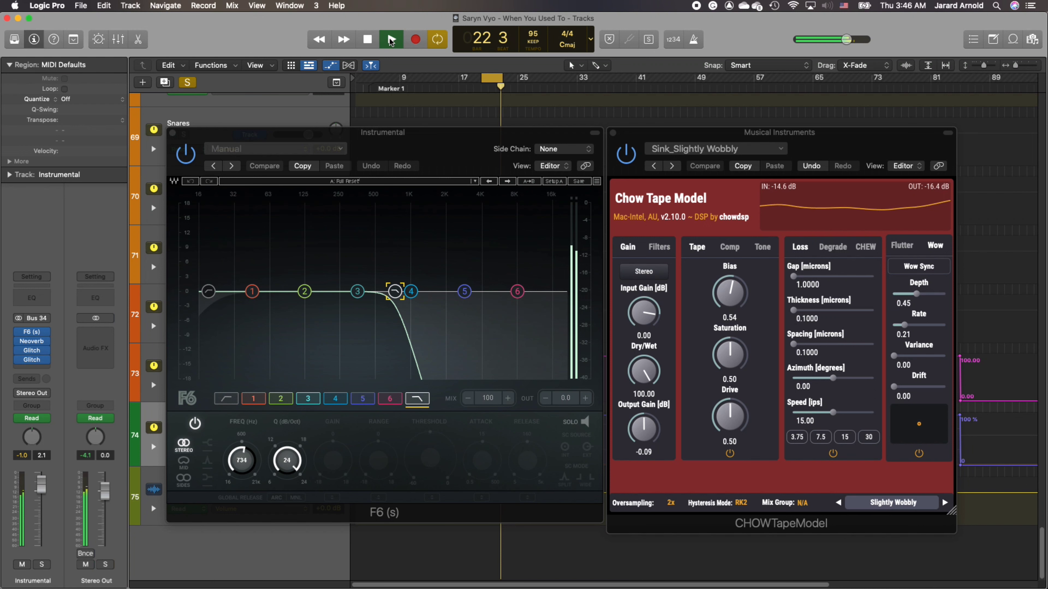
click(391, 40)
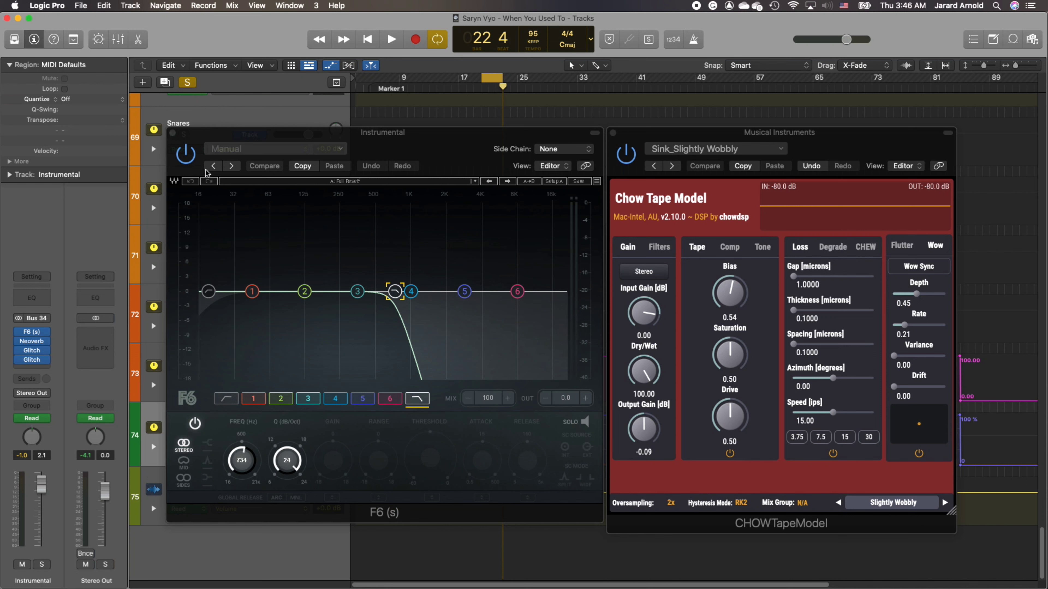
click(191, 155)
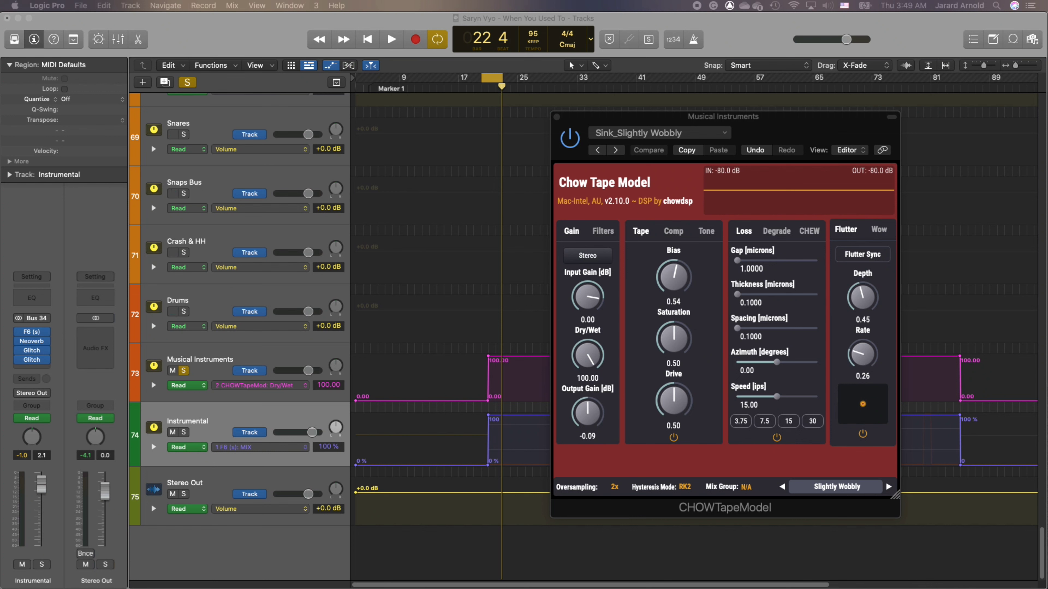
- Bring in the Percussion track's Vinyl plugin, view its preset menu and Options, and place its window beside Chow Tape Model
drag(1046, 173, 877, 141)
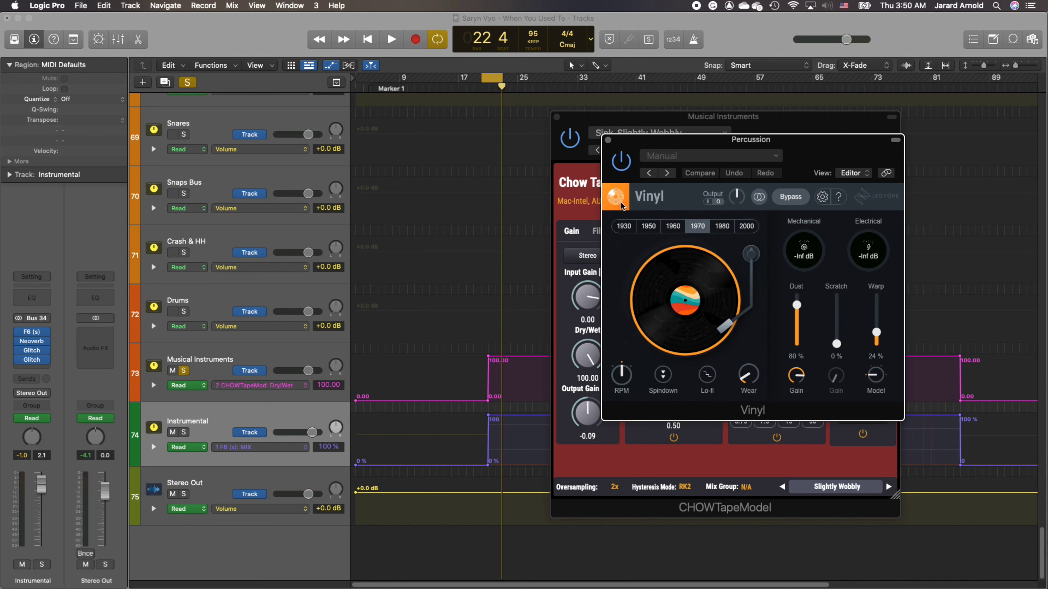
click(769, 162)
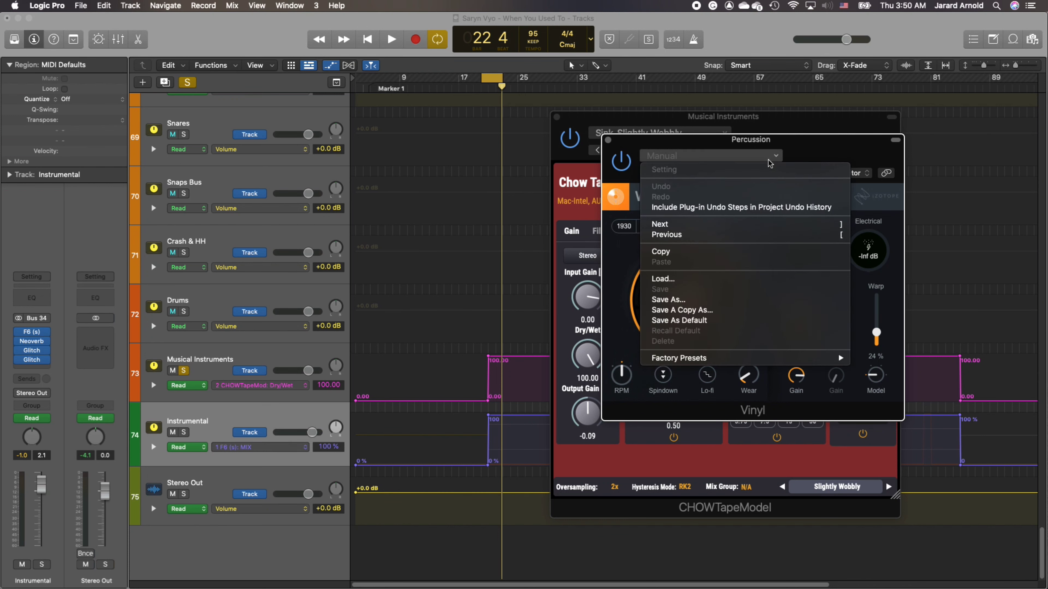
click(827, 159)
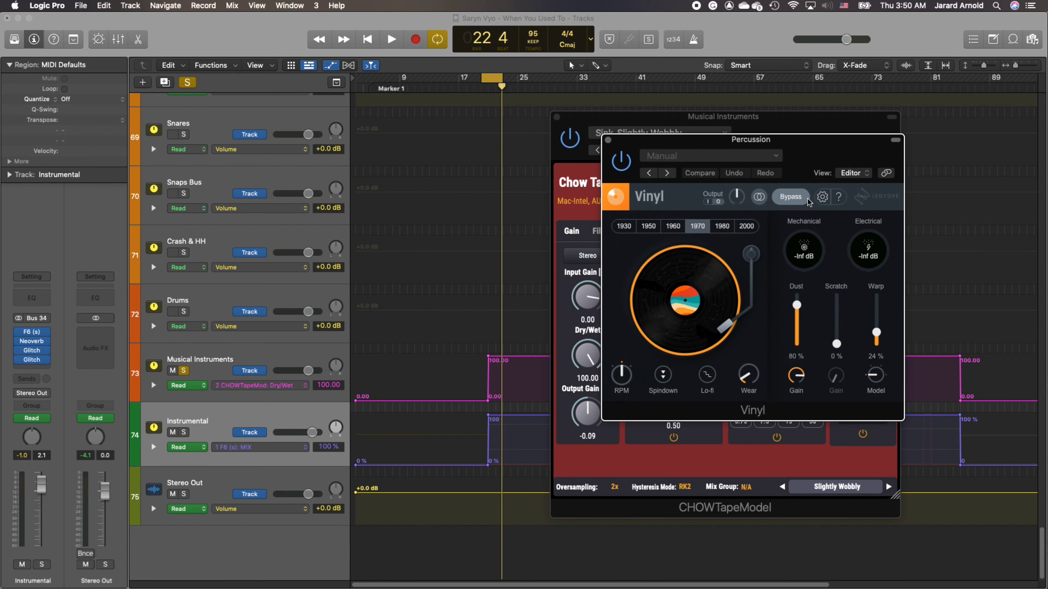
click(821, 197)
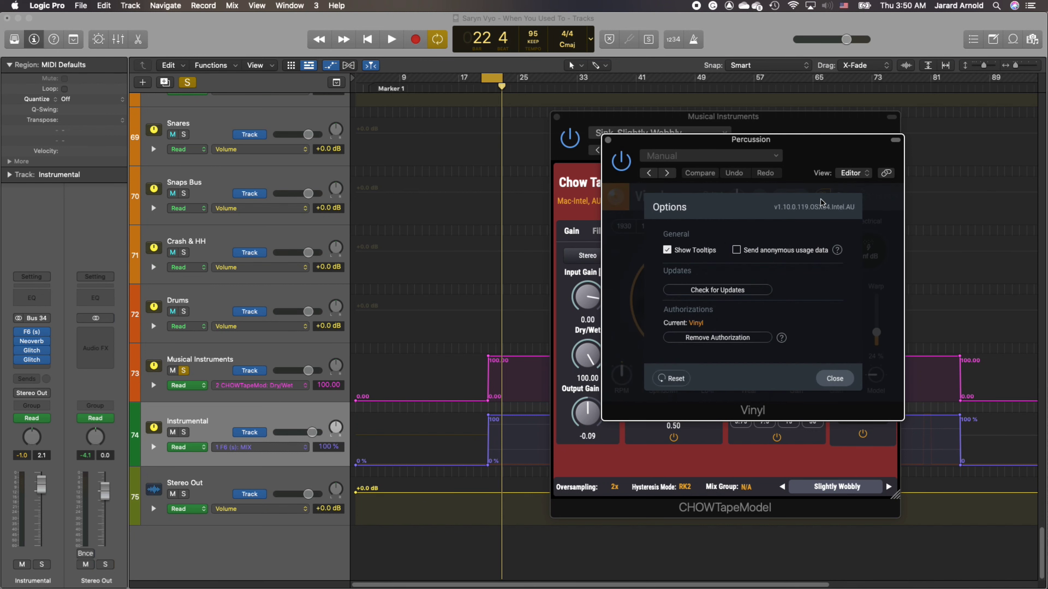
click(834, 378)
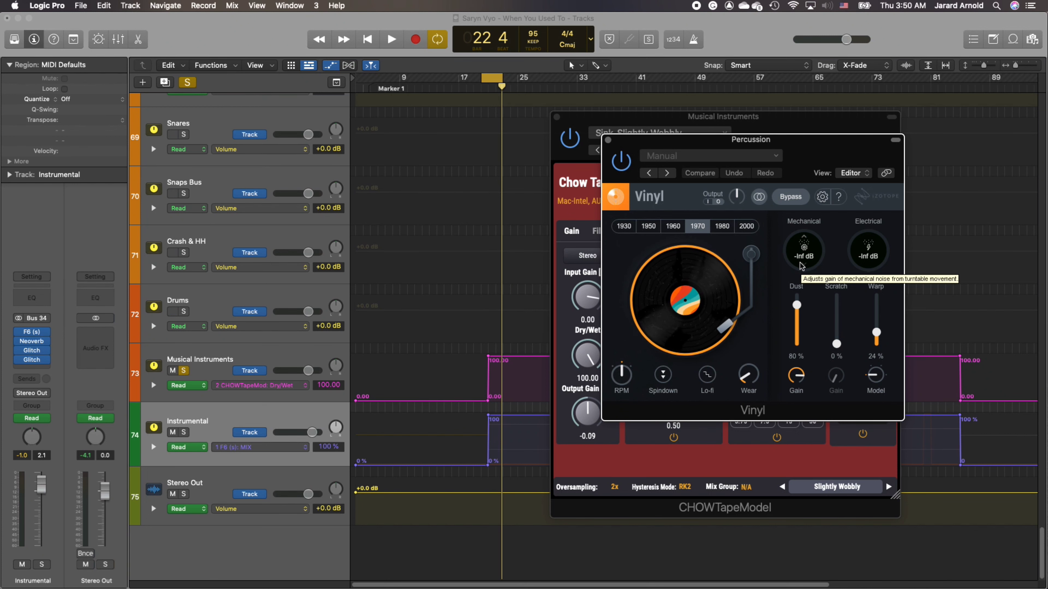
drag(818, 139, 453, 177)
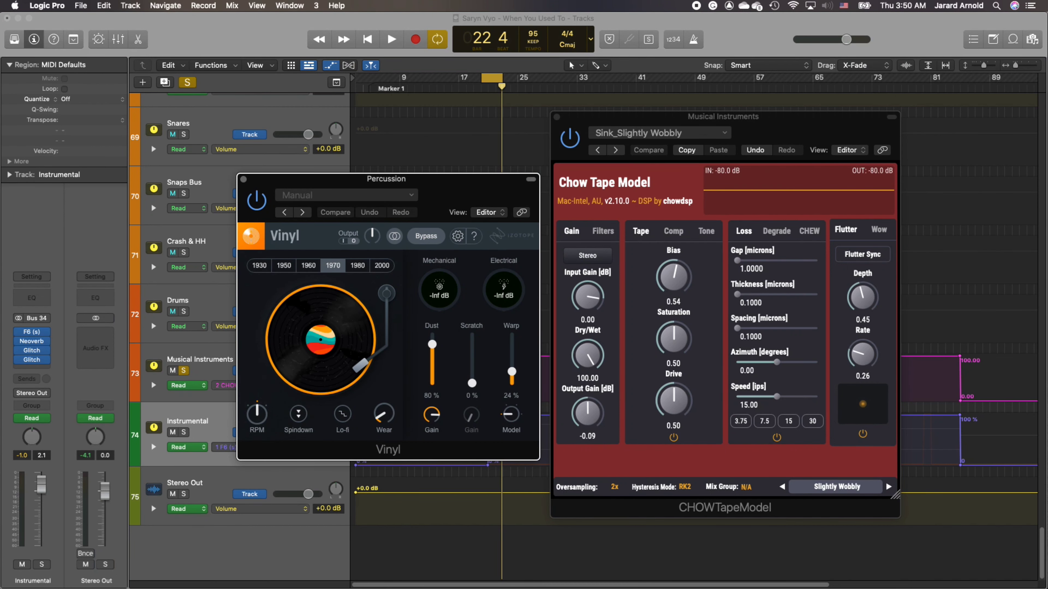
- Replace the Percussion track's Vinyl window with the Musical Instruments track's Vinyl, and save the project
key(super+w)
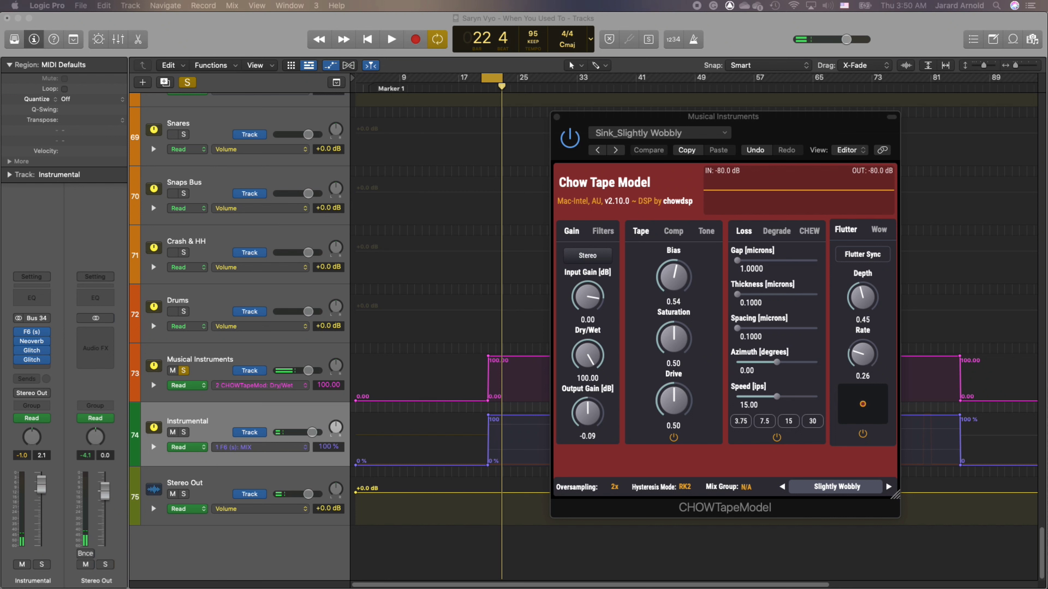
drag(1047, 178, 715, 201)
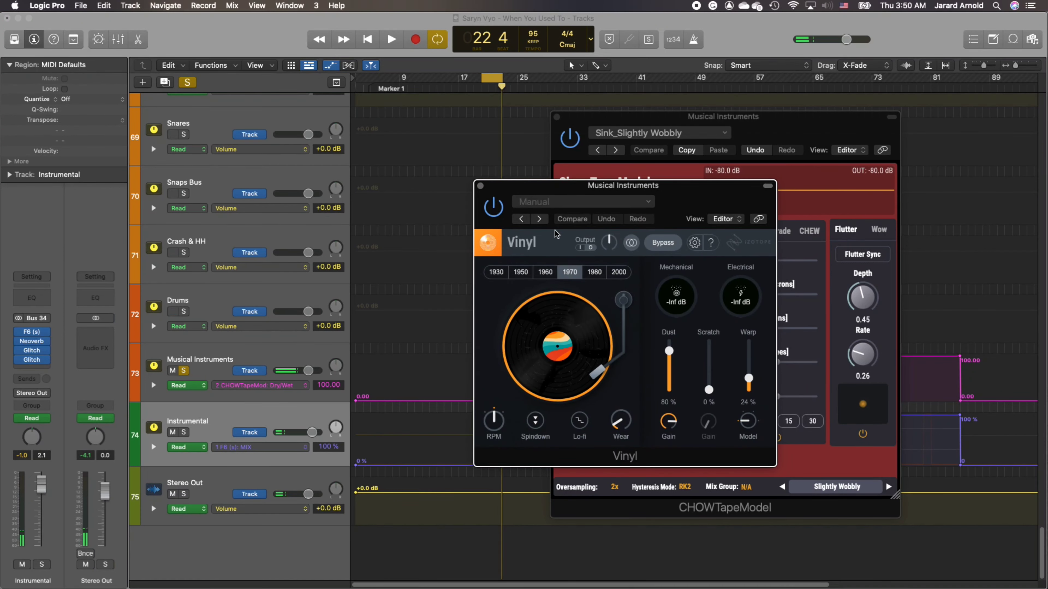
click(80, 5)
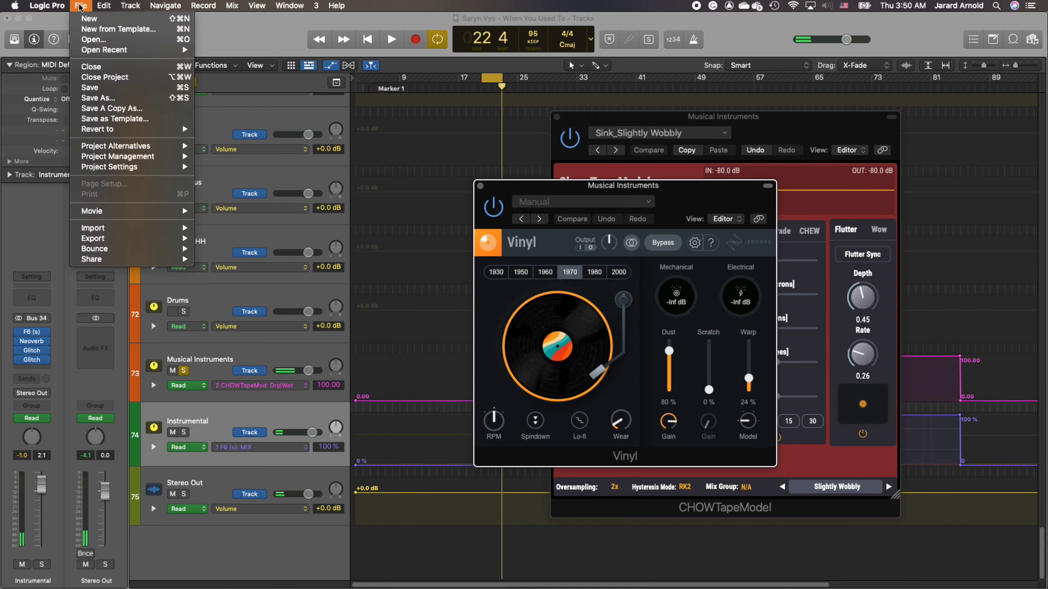
click(104, 90)
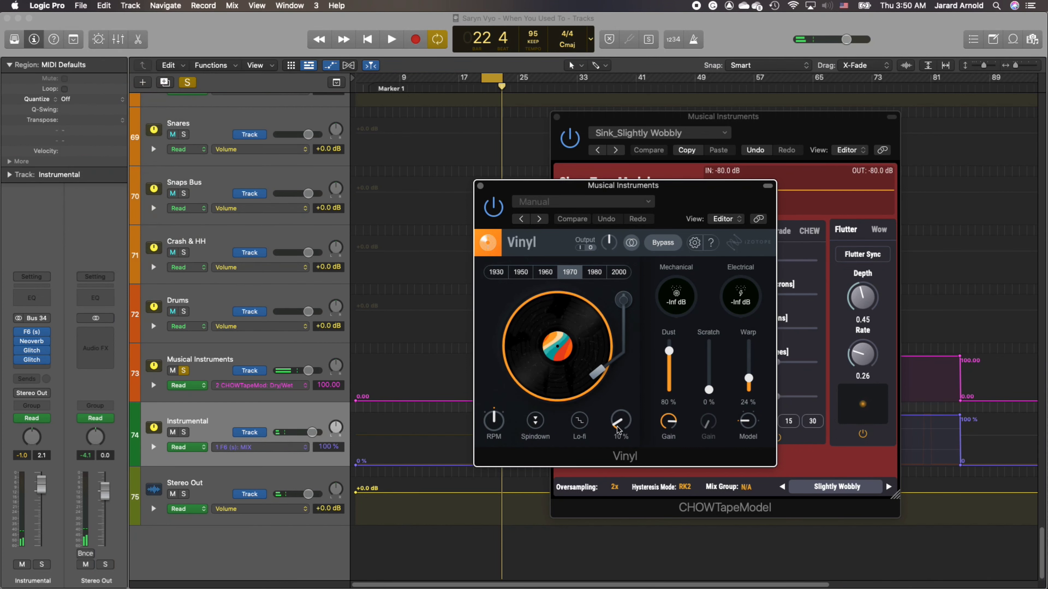
- Configure the Musical Instruments Vinyl with Lo-fi enabled, the 1980 year, 20 % Dust and -24 dB Electrical noise
click(580, 423)
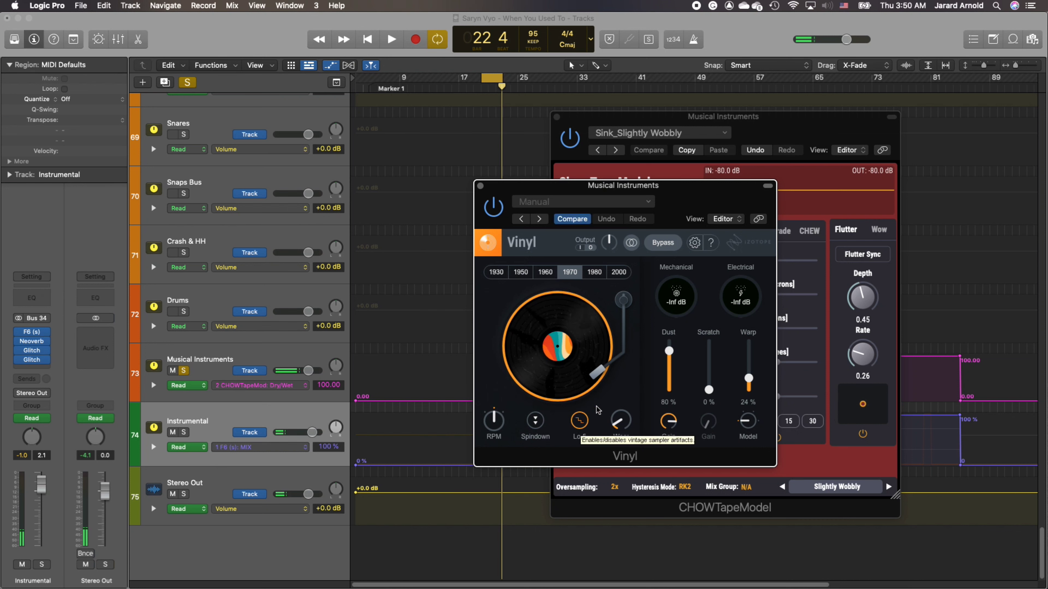
click(594, 272)
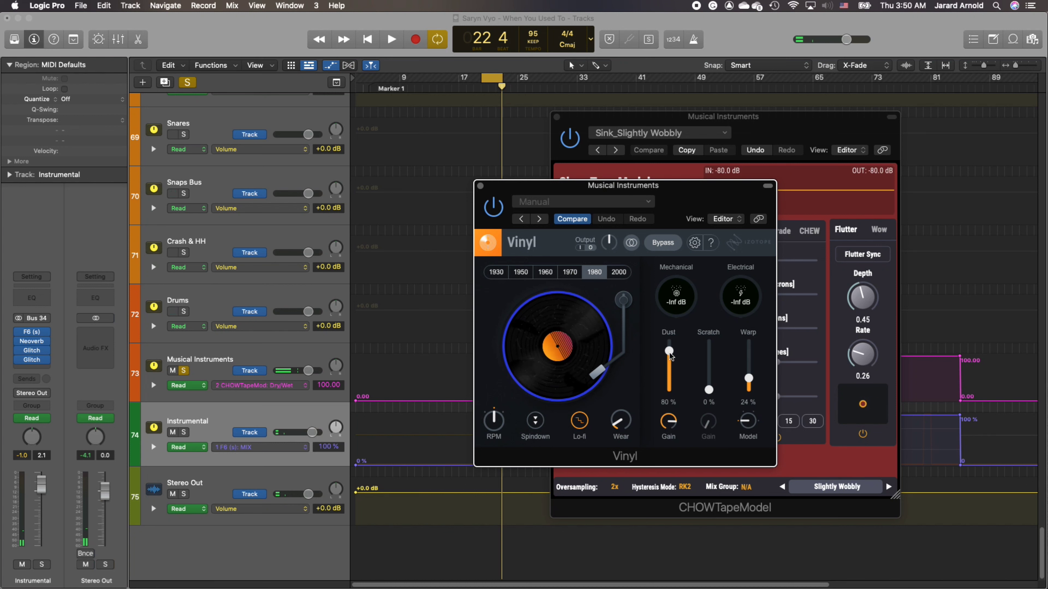
drag(669, 353, 670, 383)
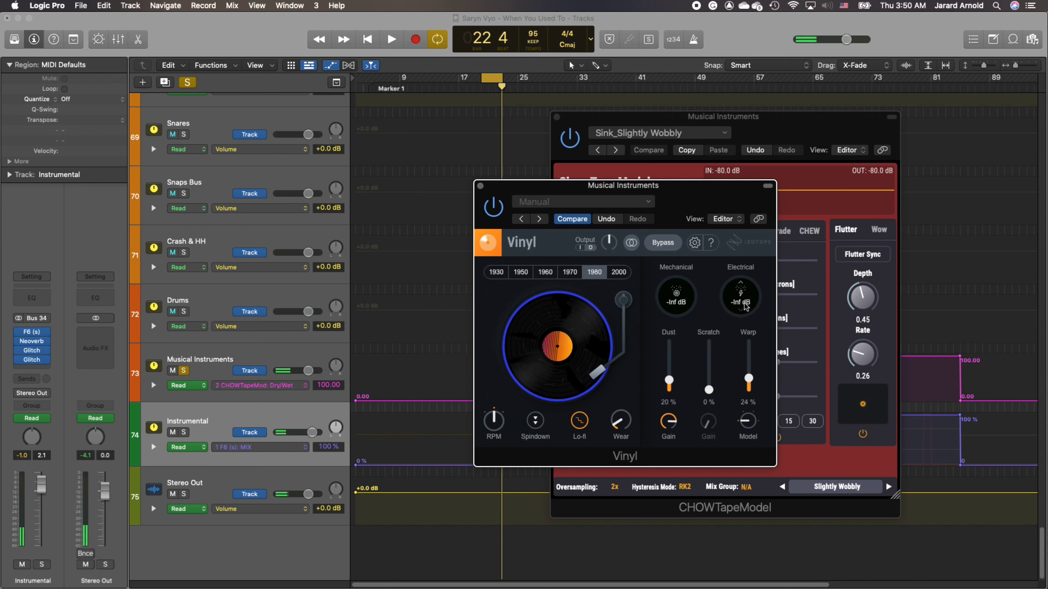
drag(745, 305, 742, 280)
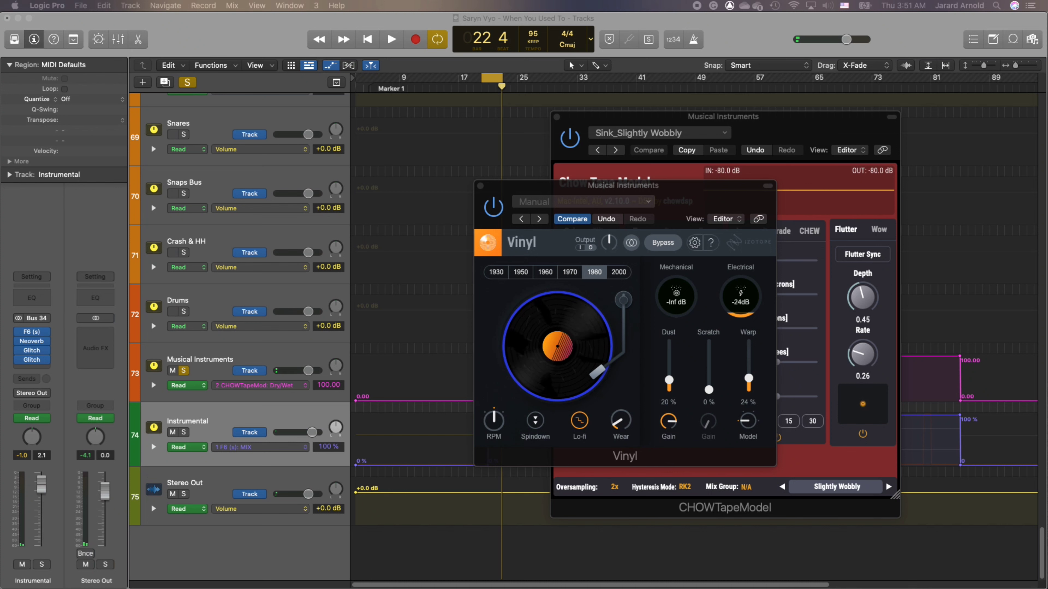
- Try Vinyl's RPM at 78 and return it to 45
click(493, 423)
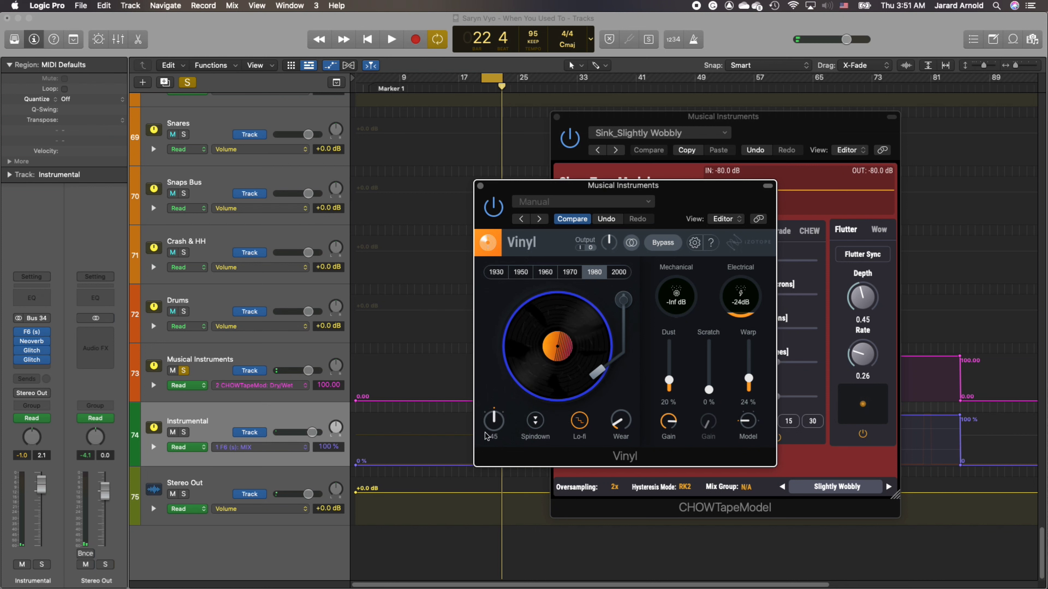
click(494, 421)
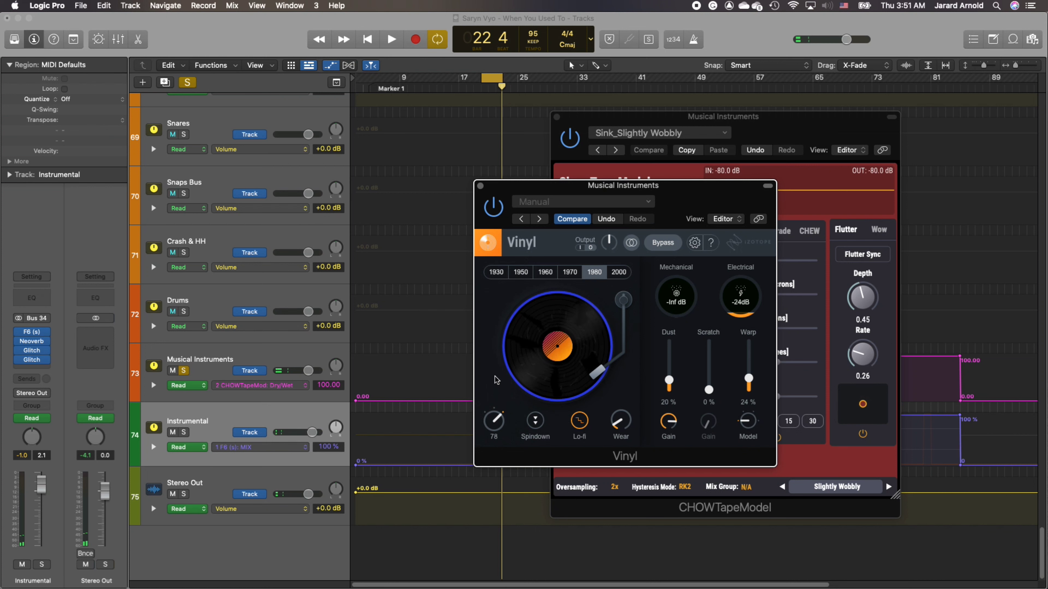
click(495, 426)
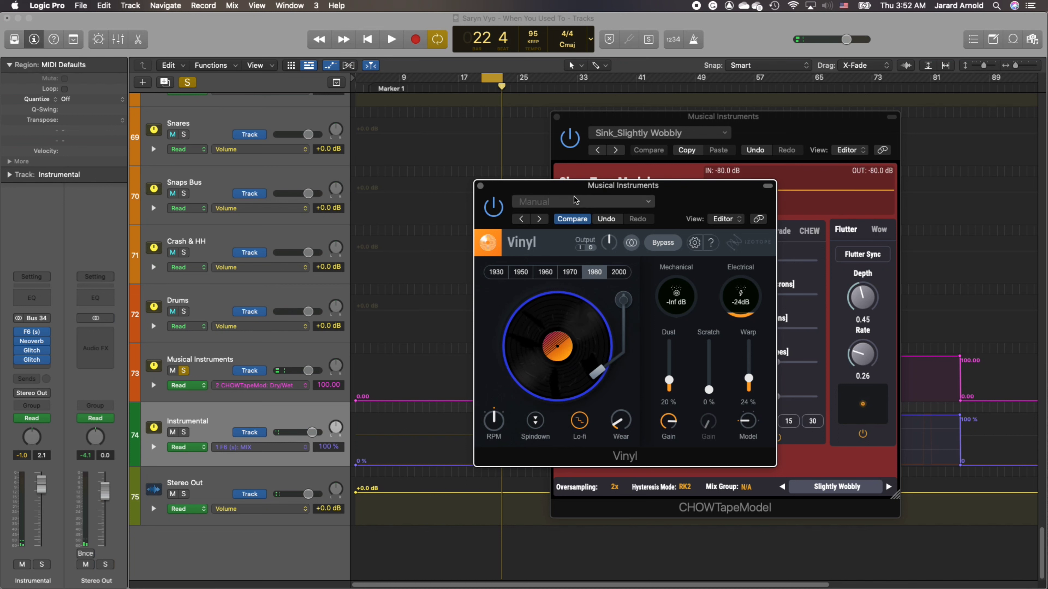
- Lower Vinyl's Electrical noise to -Inf dB
click(572, 219)
drag(738, 314, 737, 341)
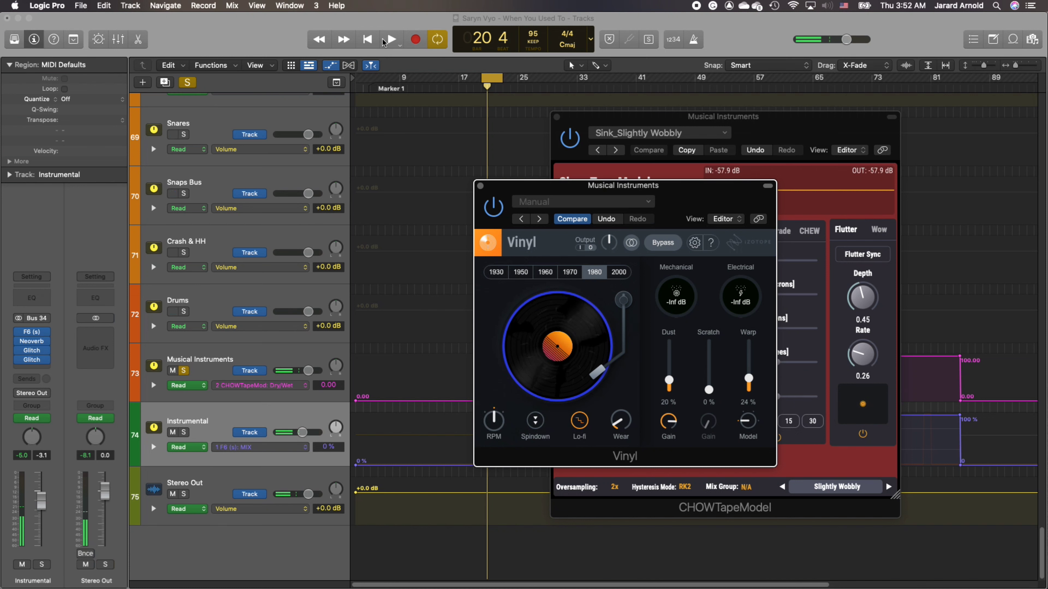
- Play the cycled section with Vinyl's Warp at 100 %, switch the year to 1970, and replay it with Dust at 100 %
click(390, 39)
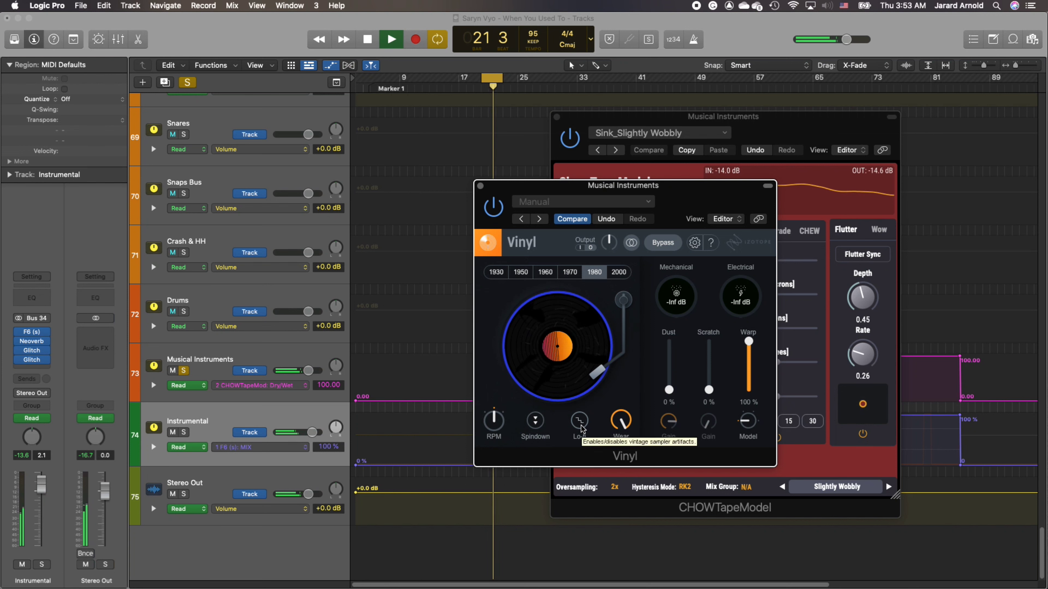
click(563, 274)
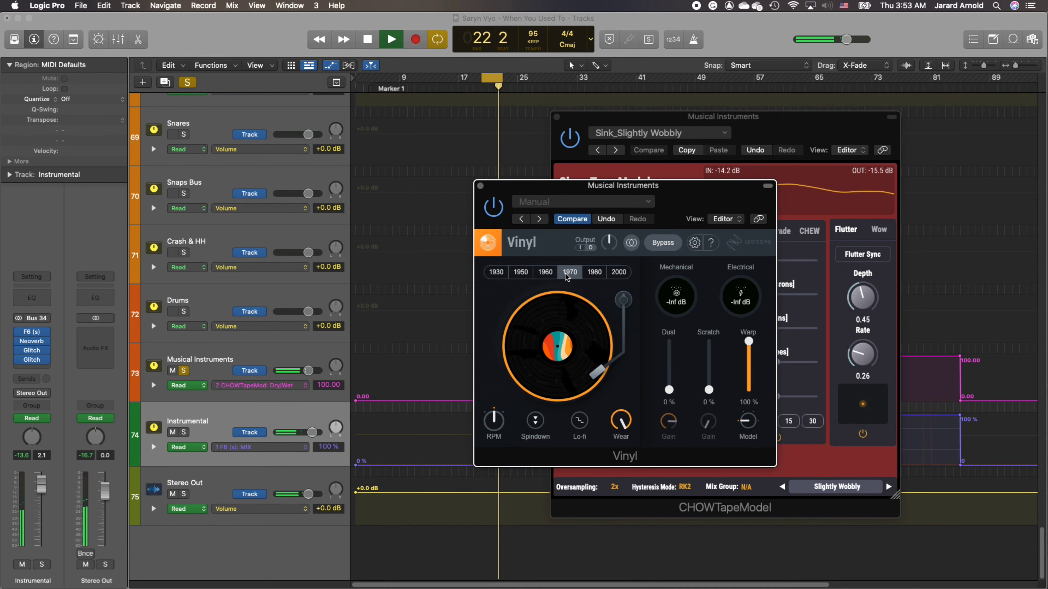
key(space)
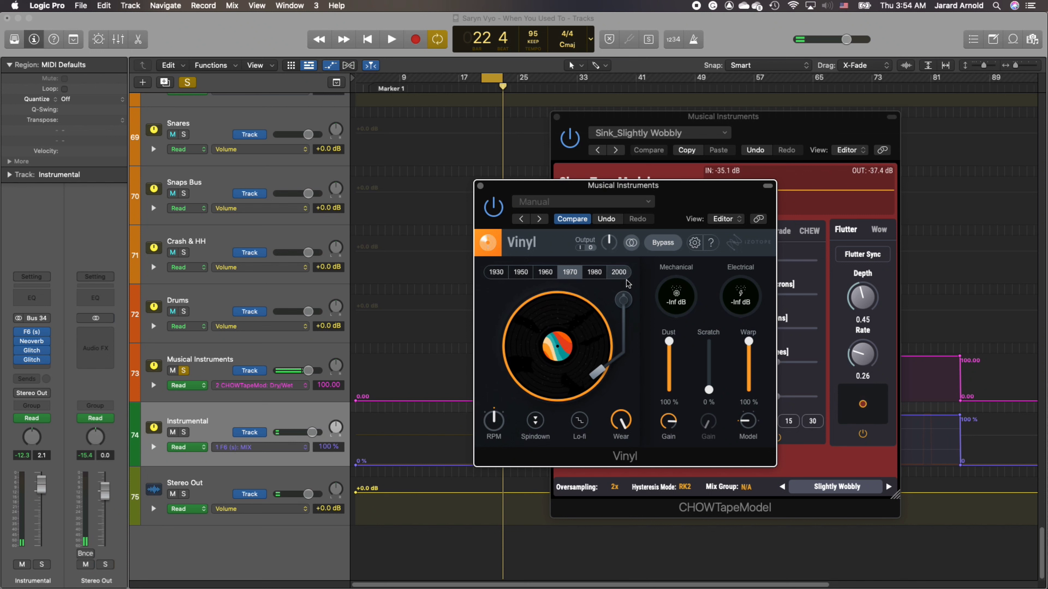
click(391, 39)
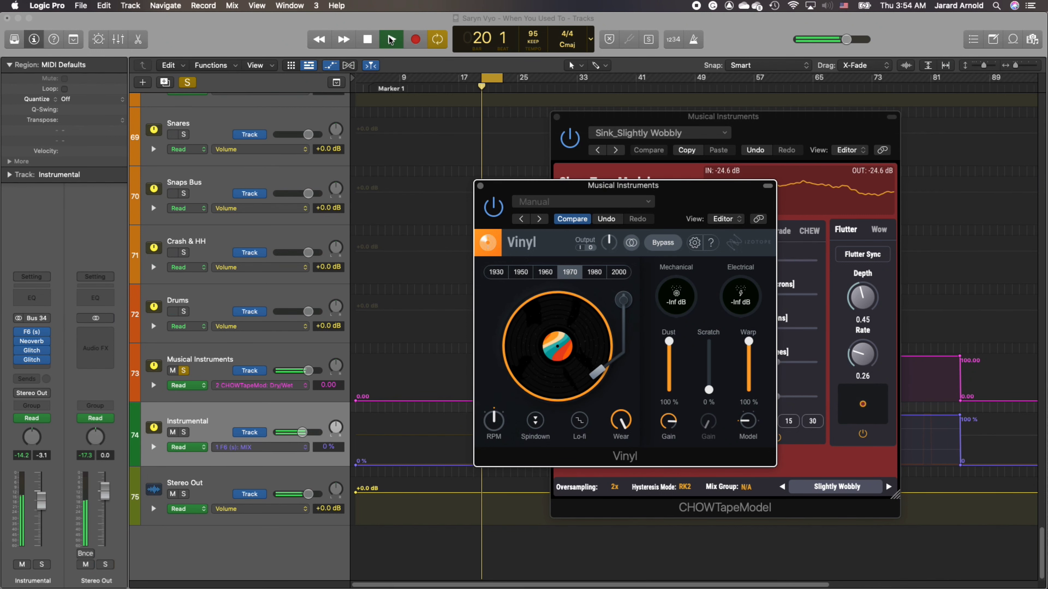